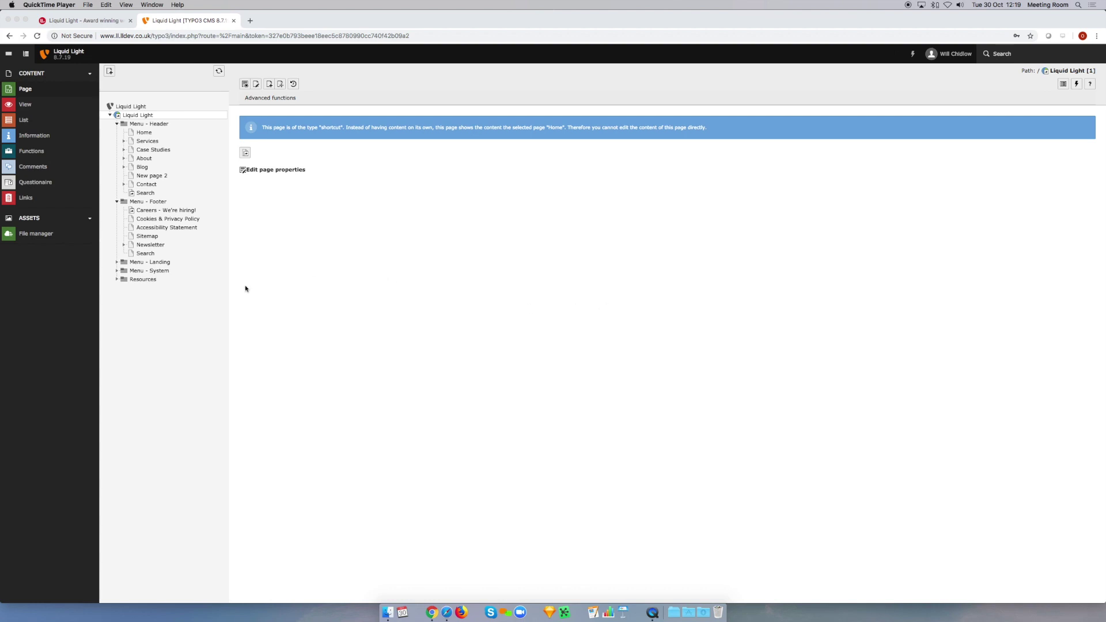
Step: Open the File manager module and expand the case-studies folder in the folder tree
click(38, 238)
click(38, 236)
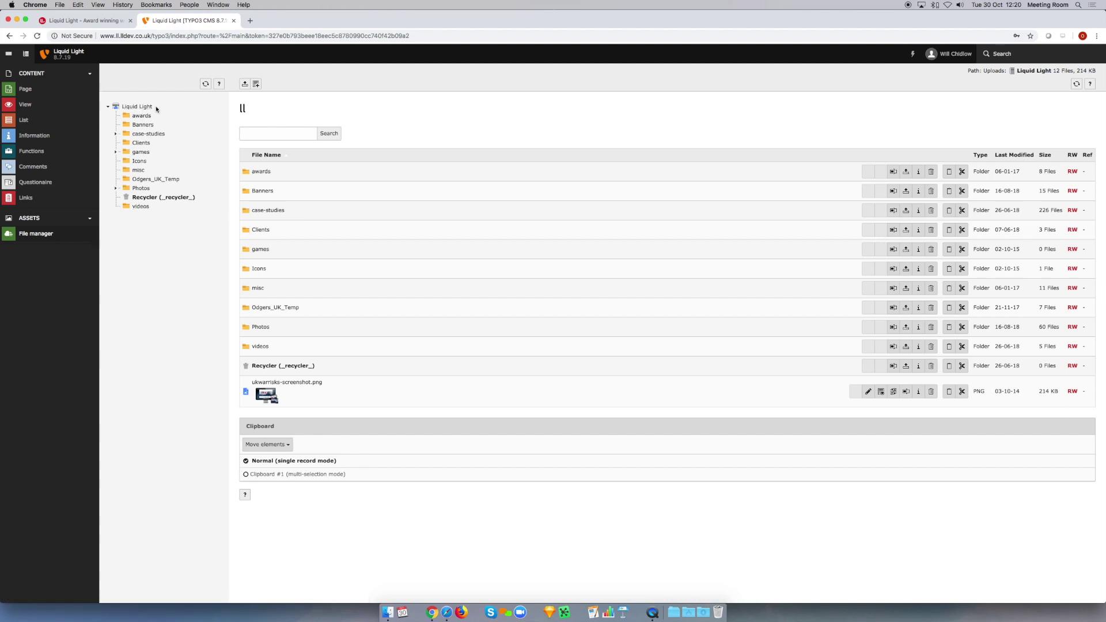
click(116, 134)
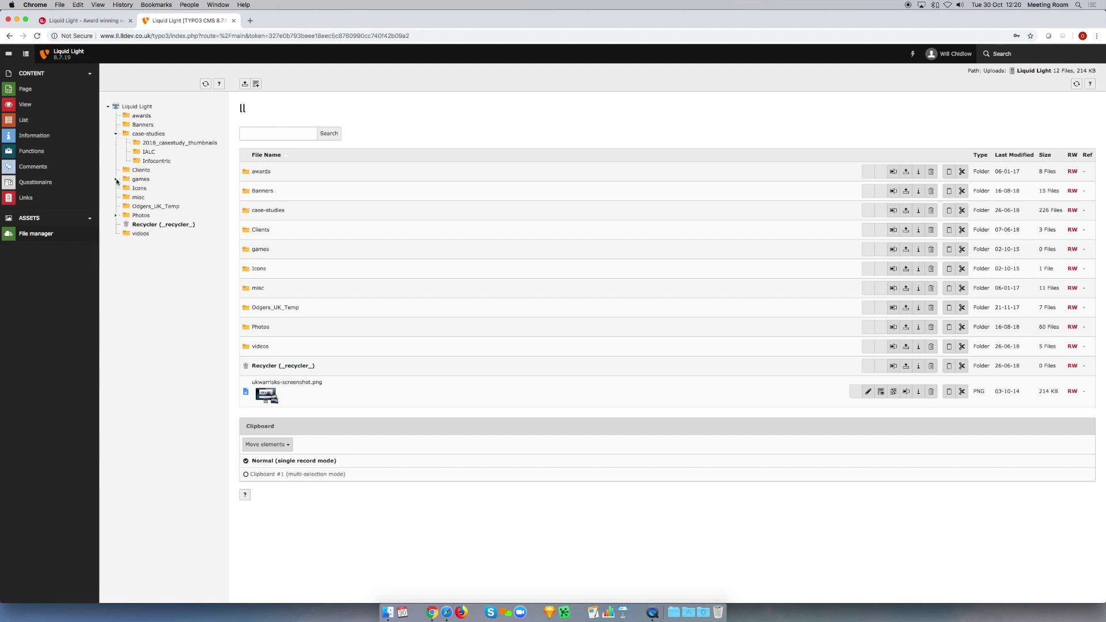
Step: Browse the games and Photos subfolders, collapse case-studies and games, then show Photos' contents
click(116, 179)
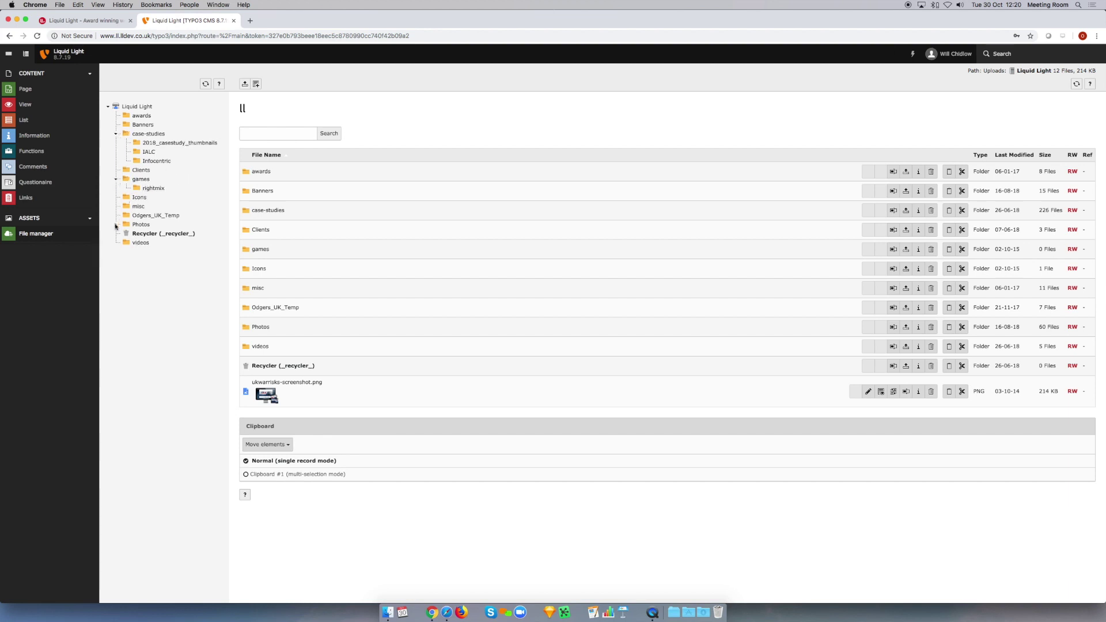
click(116, 225)
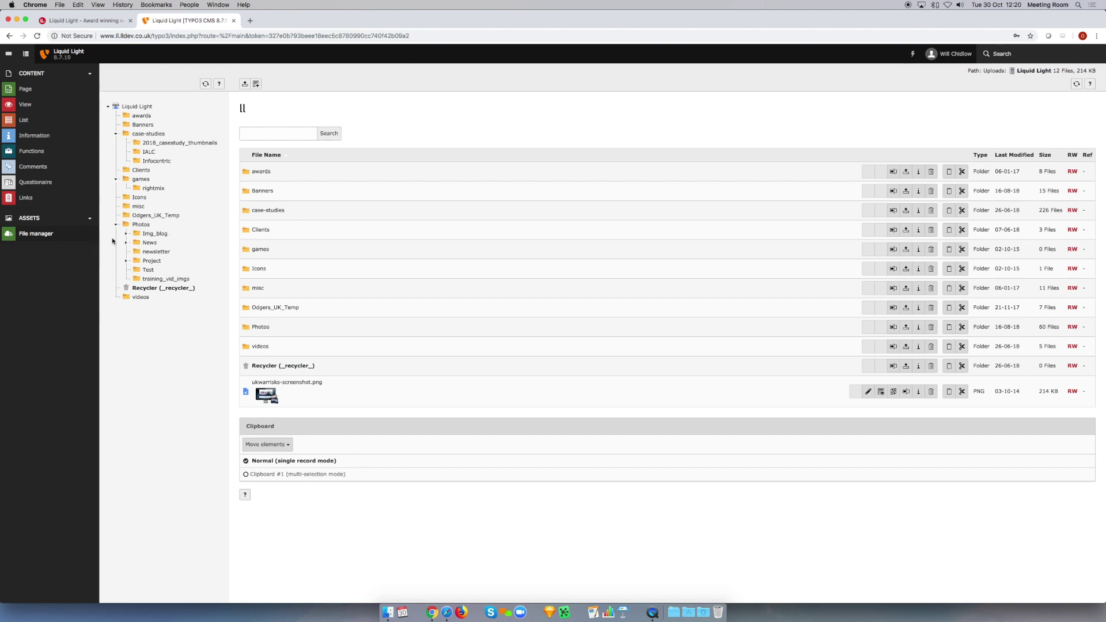
click(116, 179)
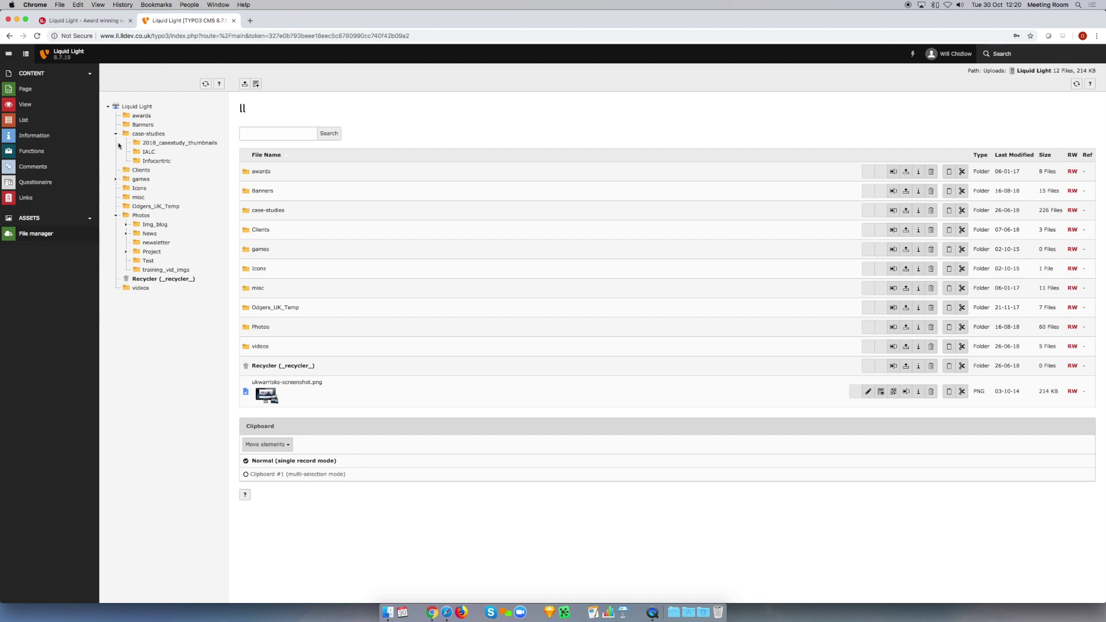
click(116, 134)
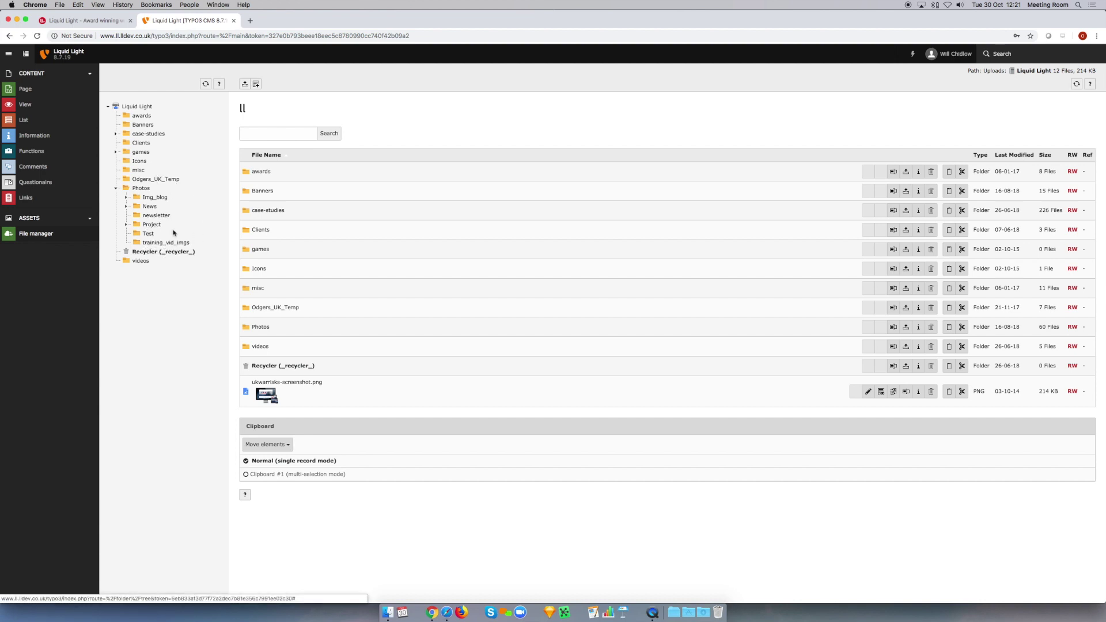
click(140, 190)
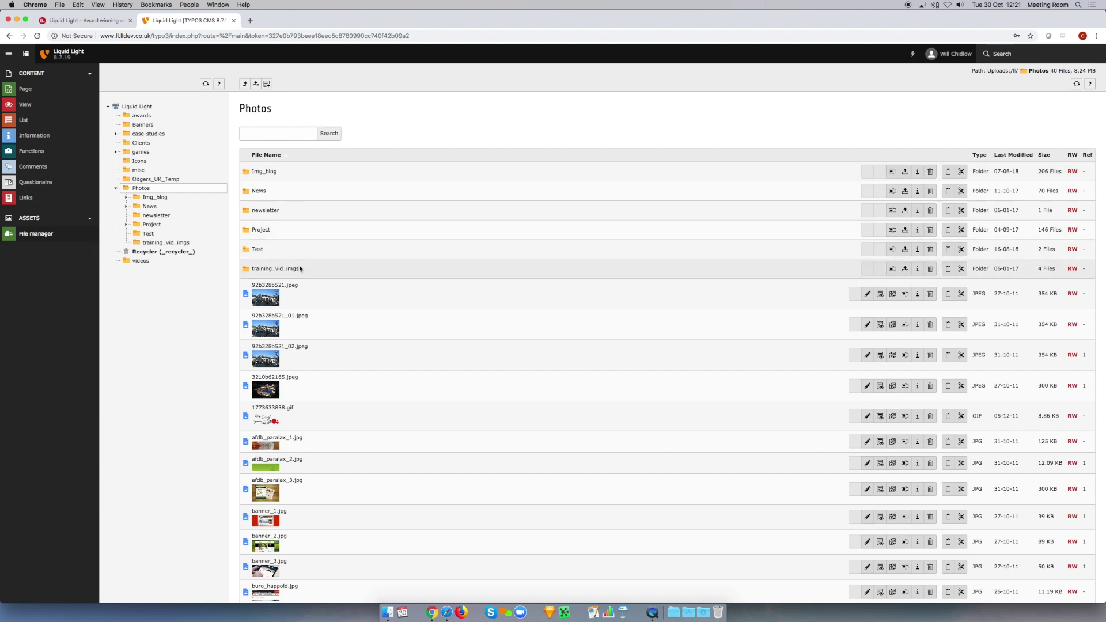
Step: Scroll through the Photos listing of six subfolders and 40 image files
scroll(351, 300, down, 8)
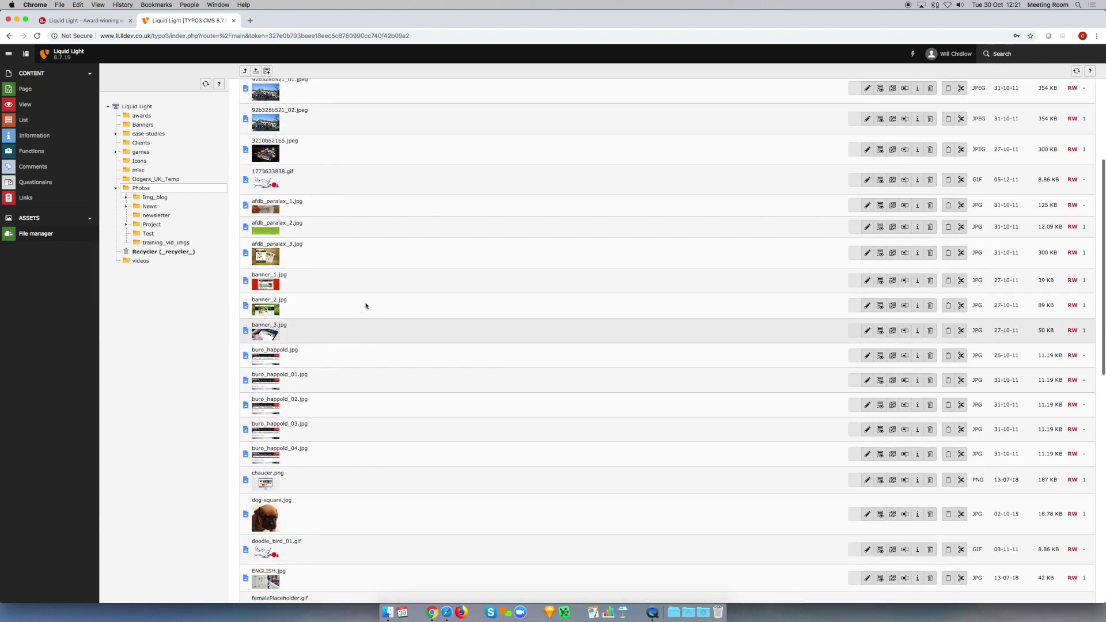
scroll(377, 344, up, 10)
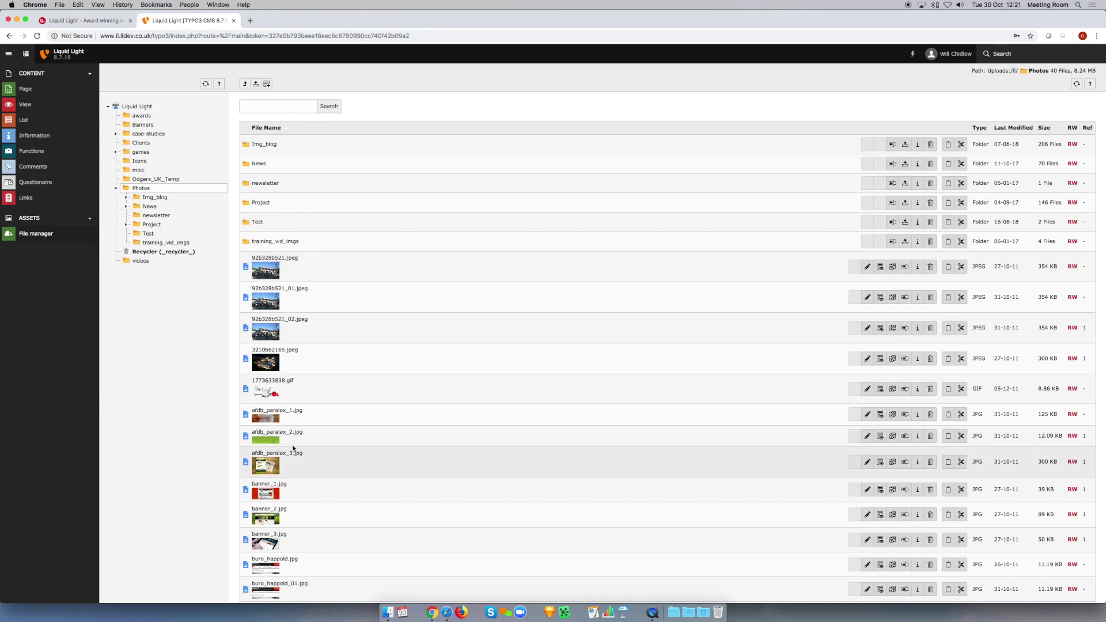
scroll(420, 321, up, 2)
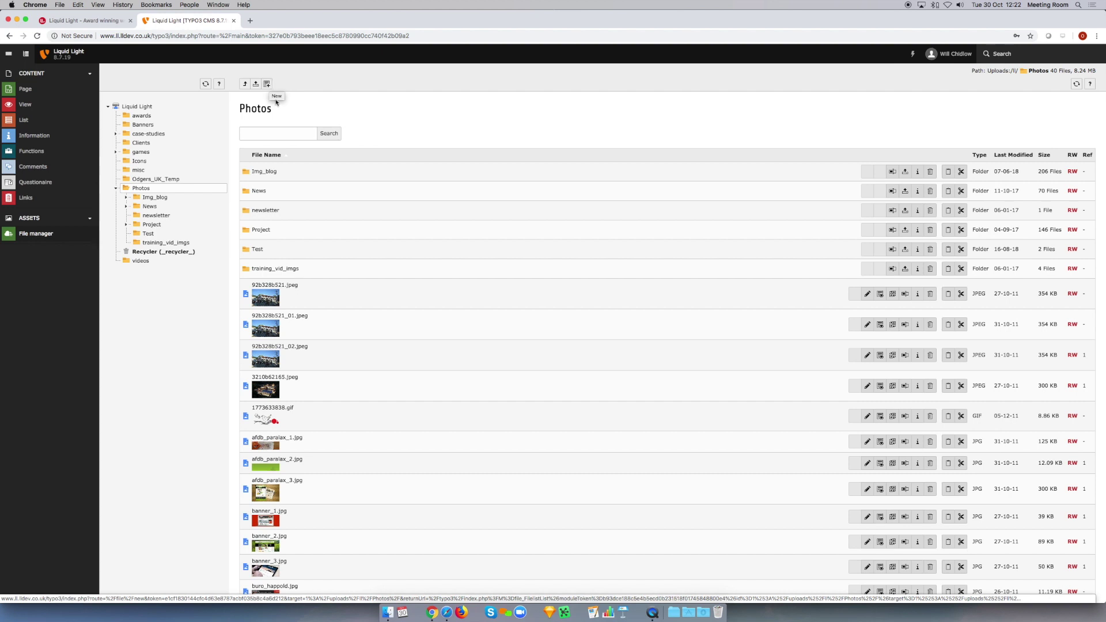
Step: Create a single new folder named training_folder inside Photos
click(268, 84)
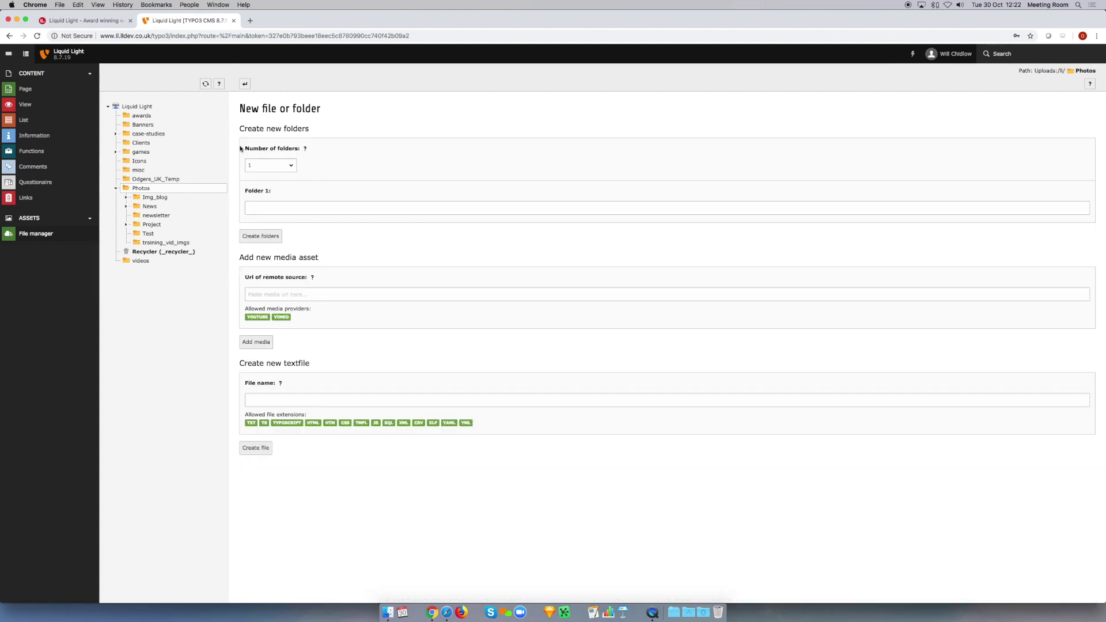
click(294, 168)
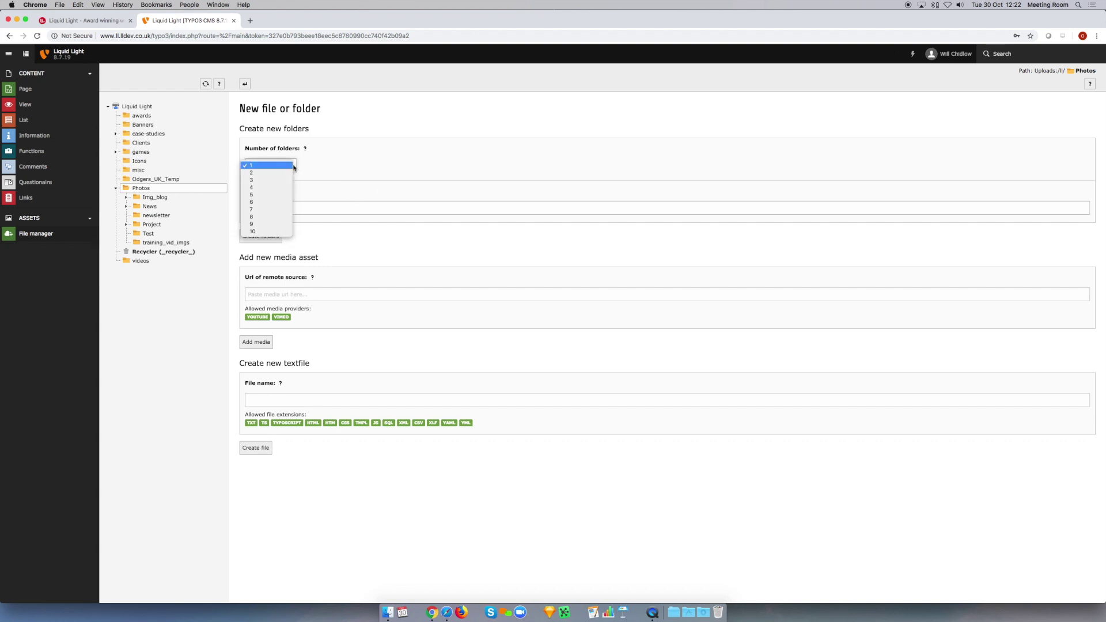
click(279, 168)
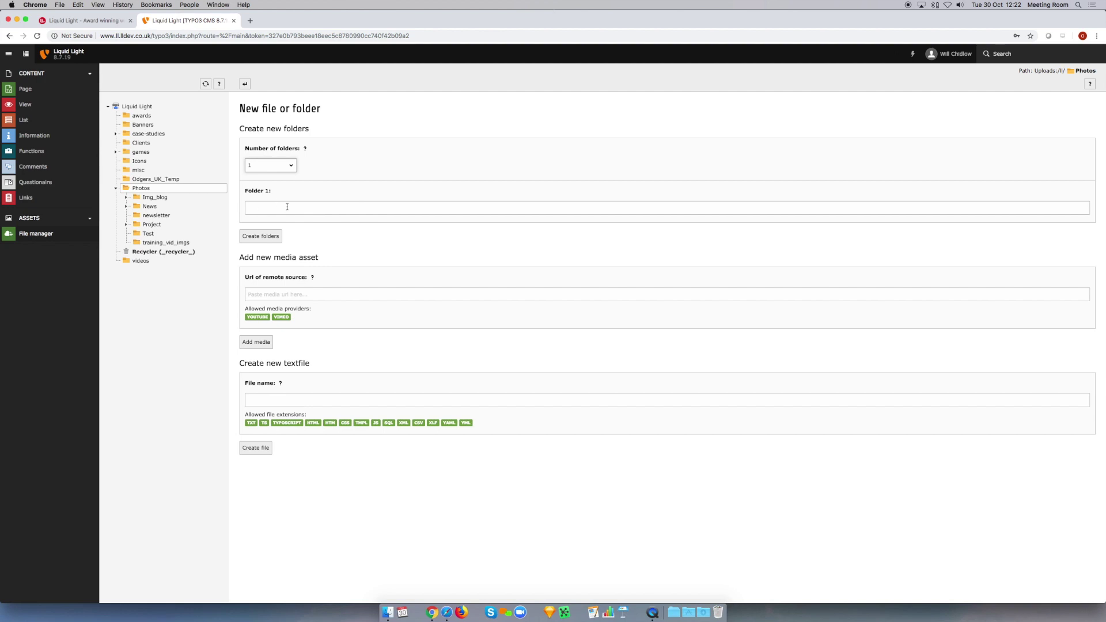
click(329, 208)
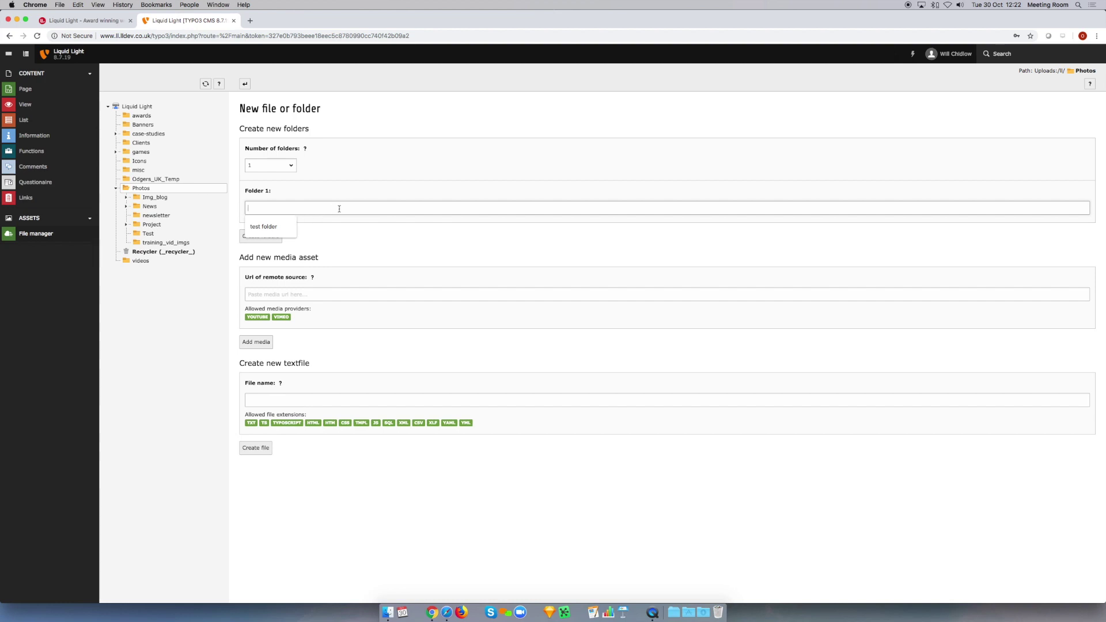
text(training folder)
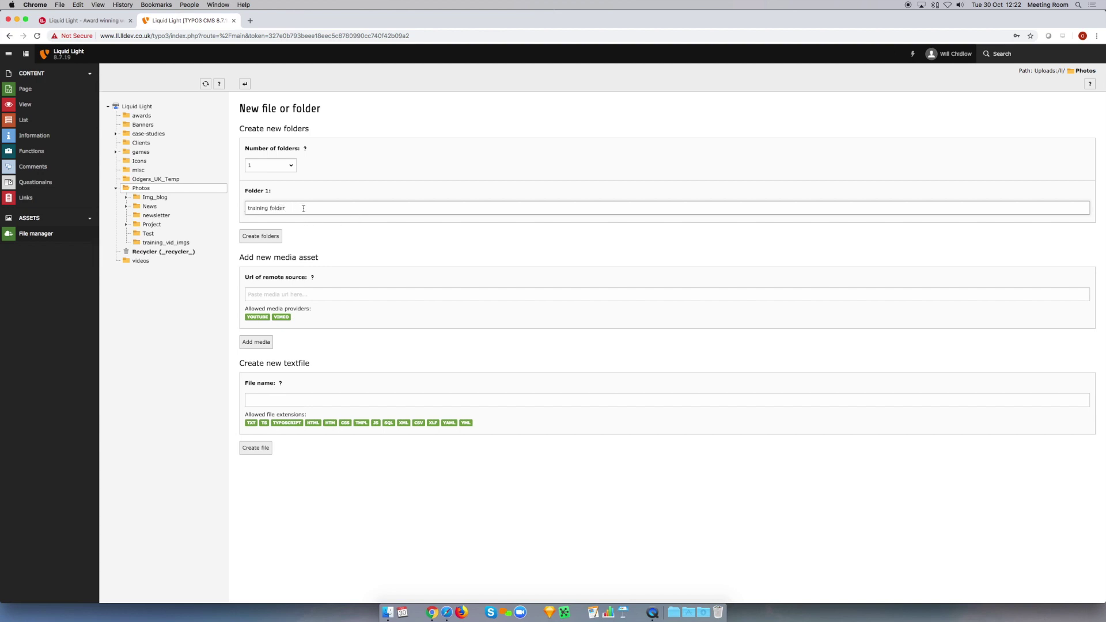
click(260, 236)
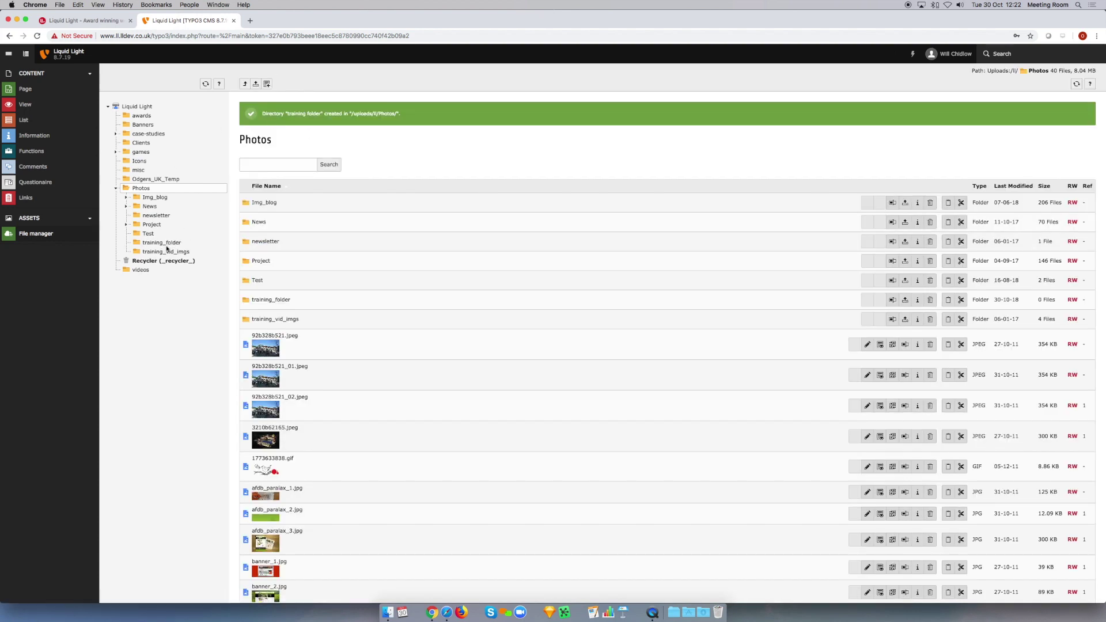
Step: Open training_folder under Photos to show its empty listing of 0 files
click(162, 243)
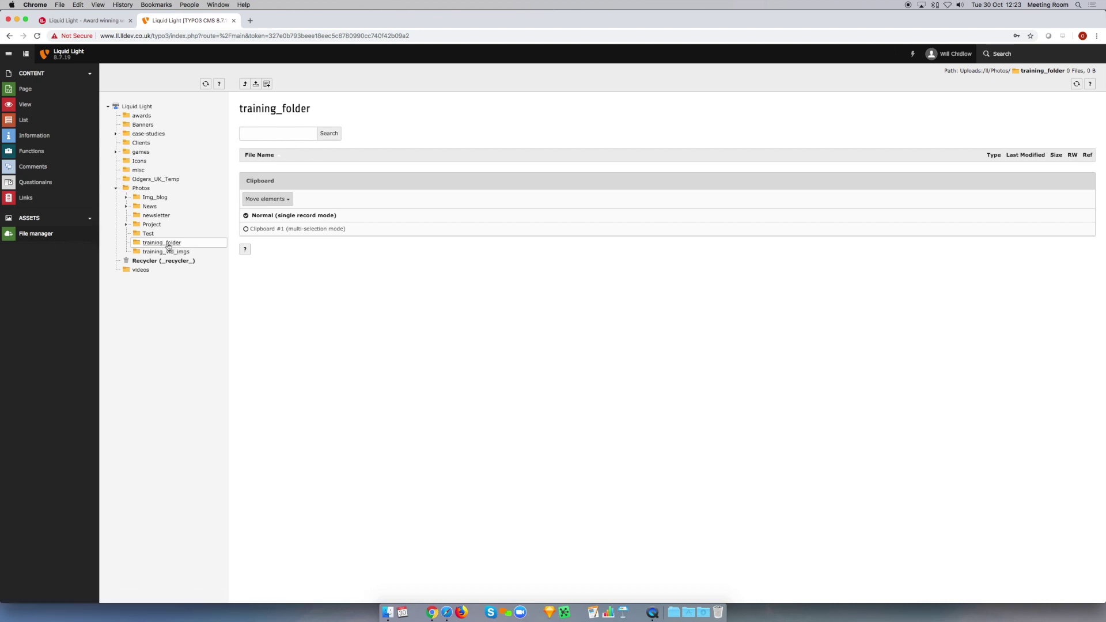
Step: Upload placeholder.gif from the Desktop into training_folder
click(162, 243)
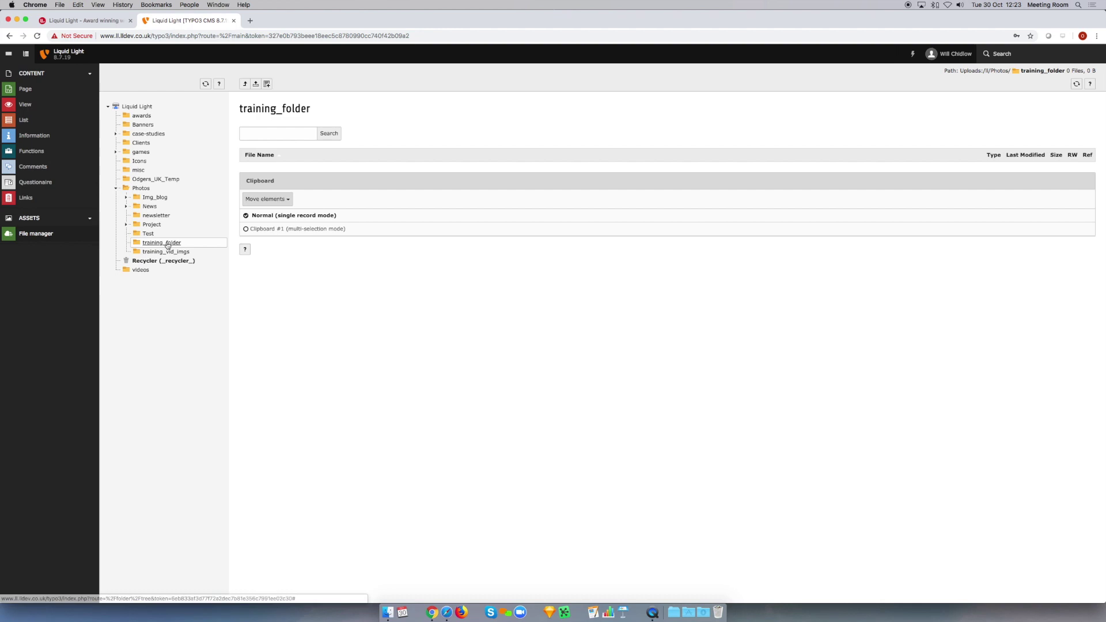
click(254, 84)
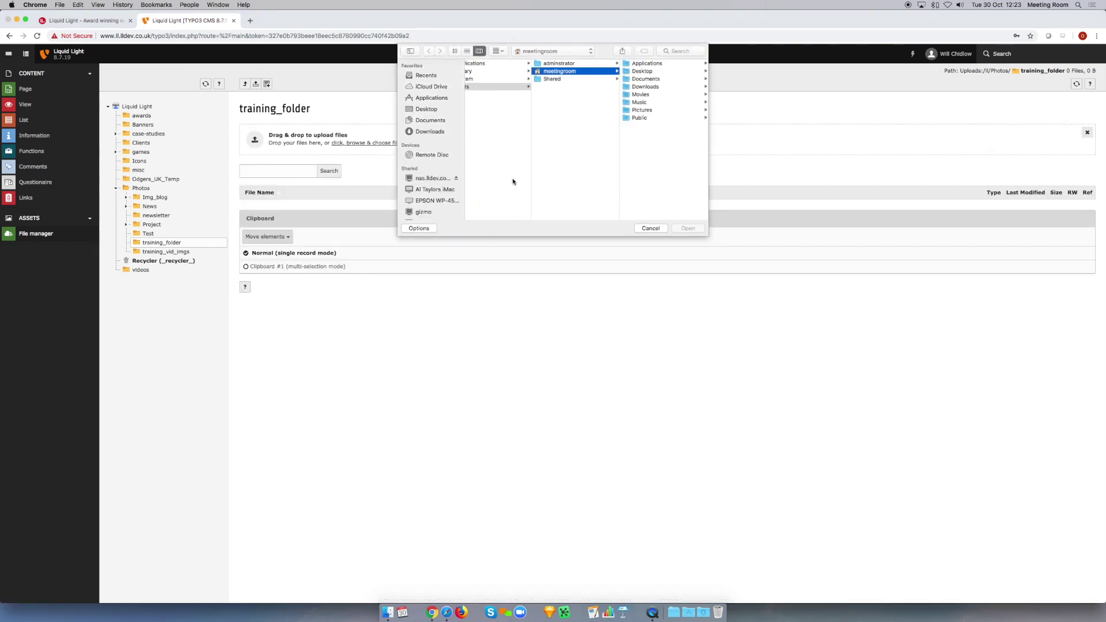
click(426, 109)
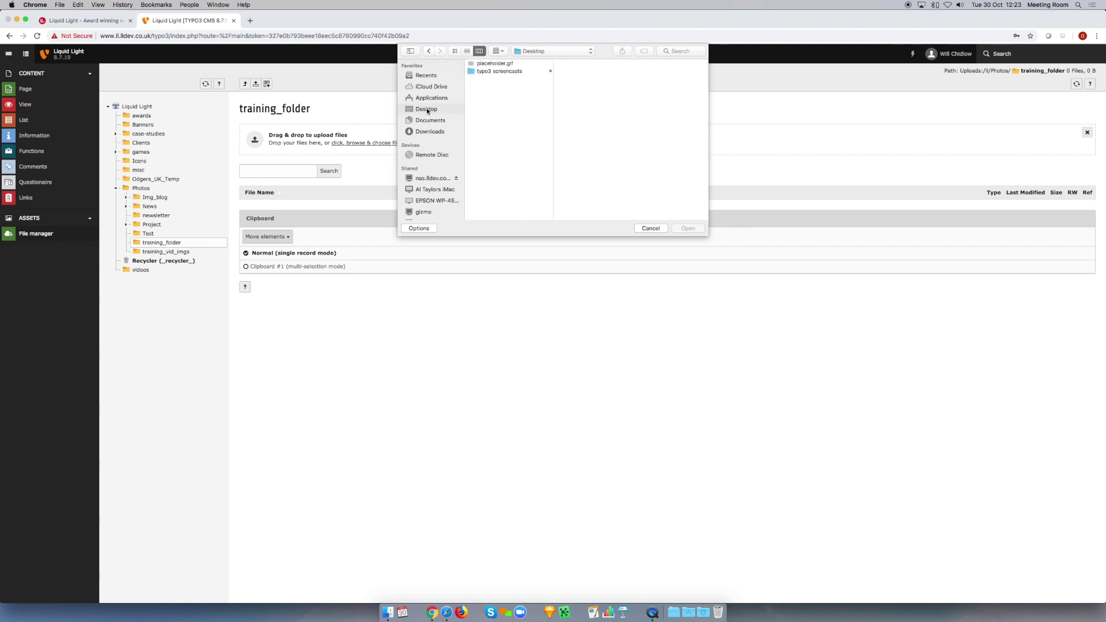
click(489, 63)
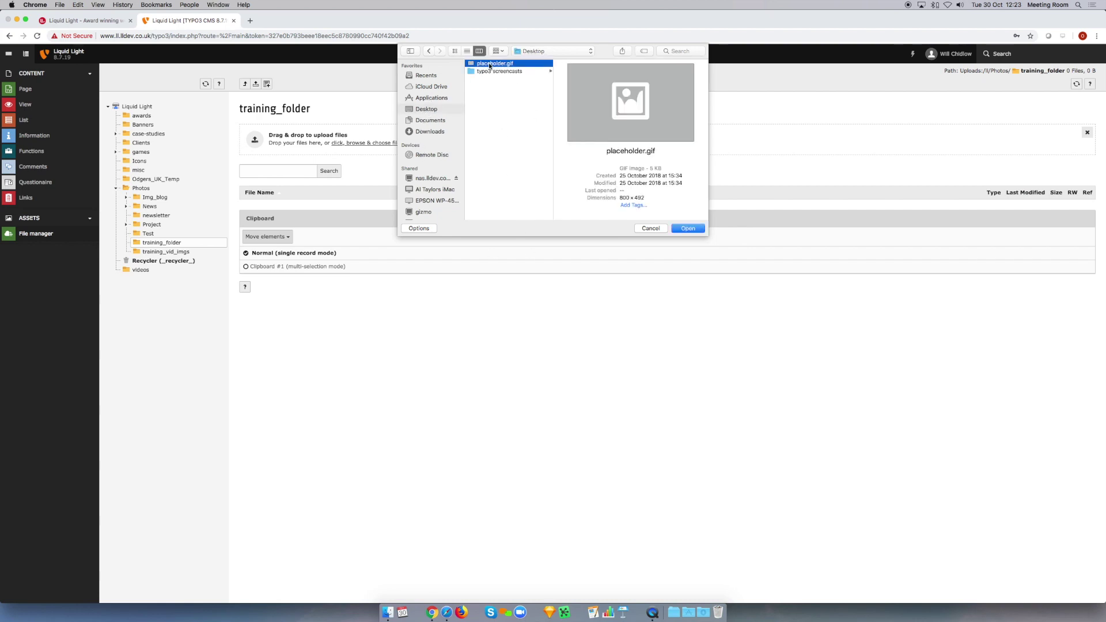
click(687, 229)
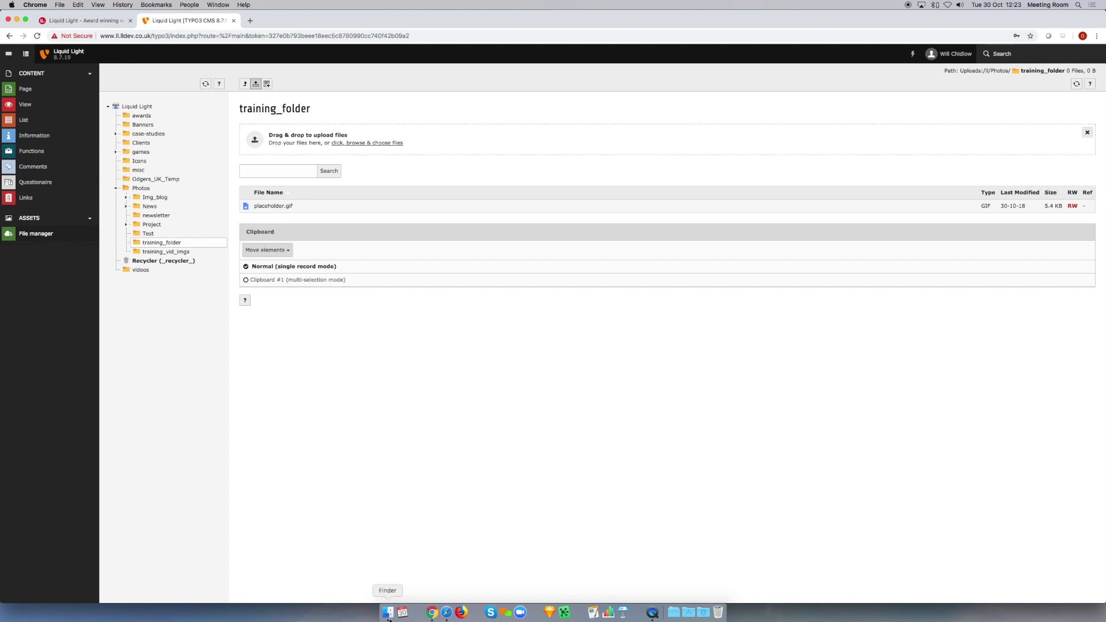
click(388, 613)
drag(356, 176, 435, 223)
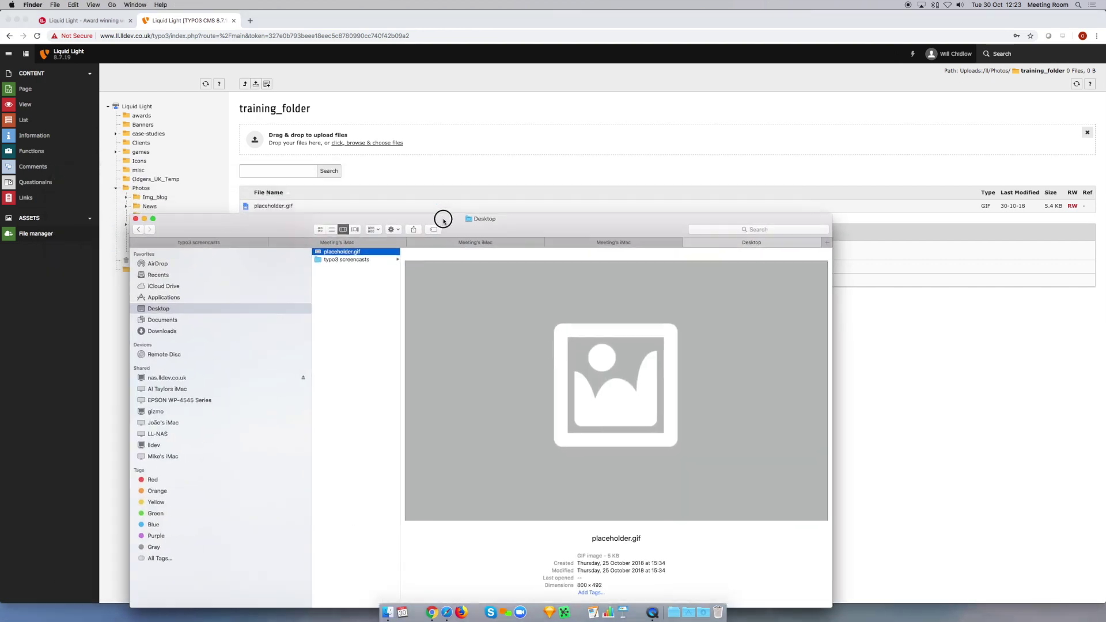
drag(340, 256, 278, 141)
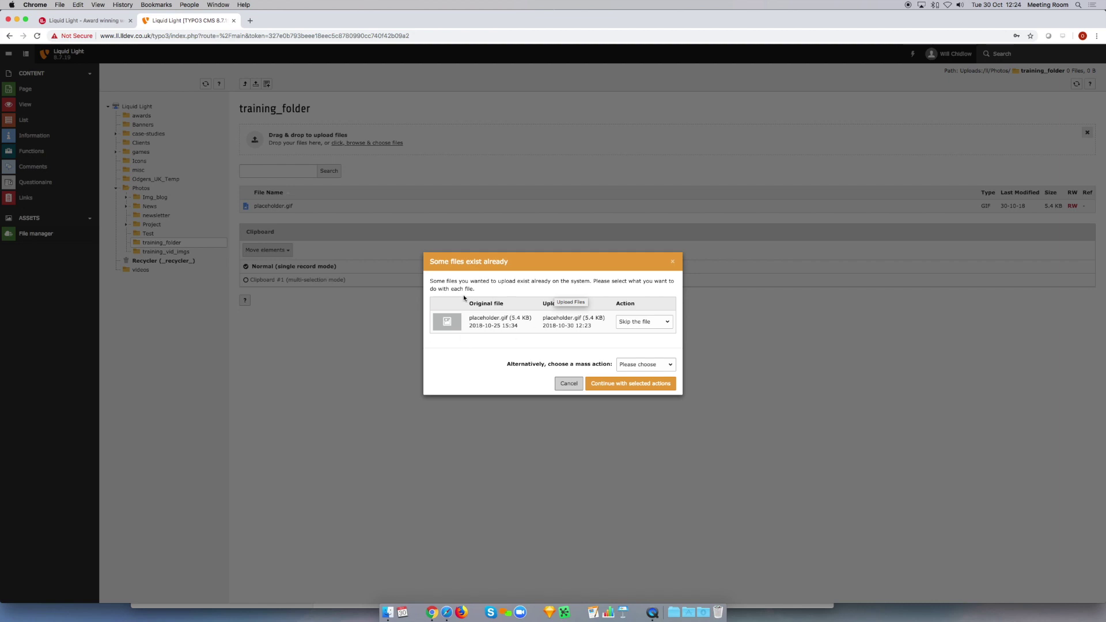
click(569, 384)
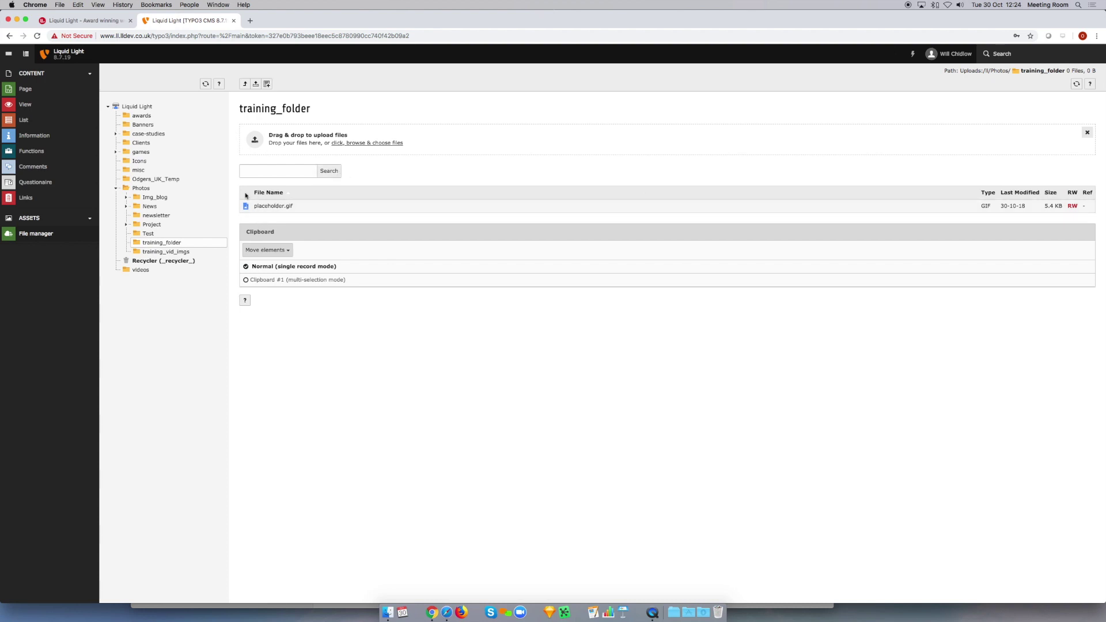
click(165, 245)
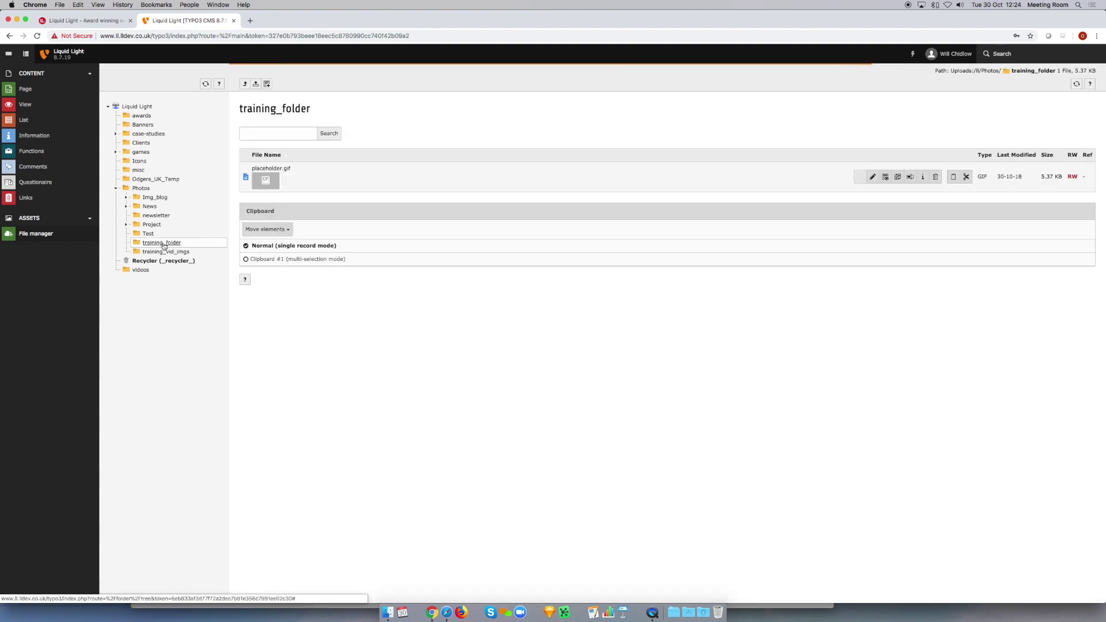
Step: Reload training_folder and open the Edit File Metadata form for placeholder.gif
click(165, 244)
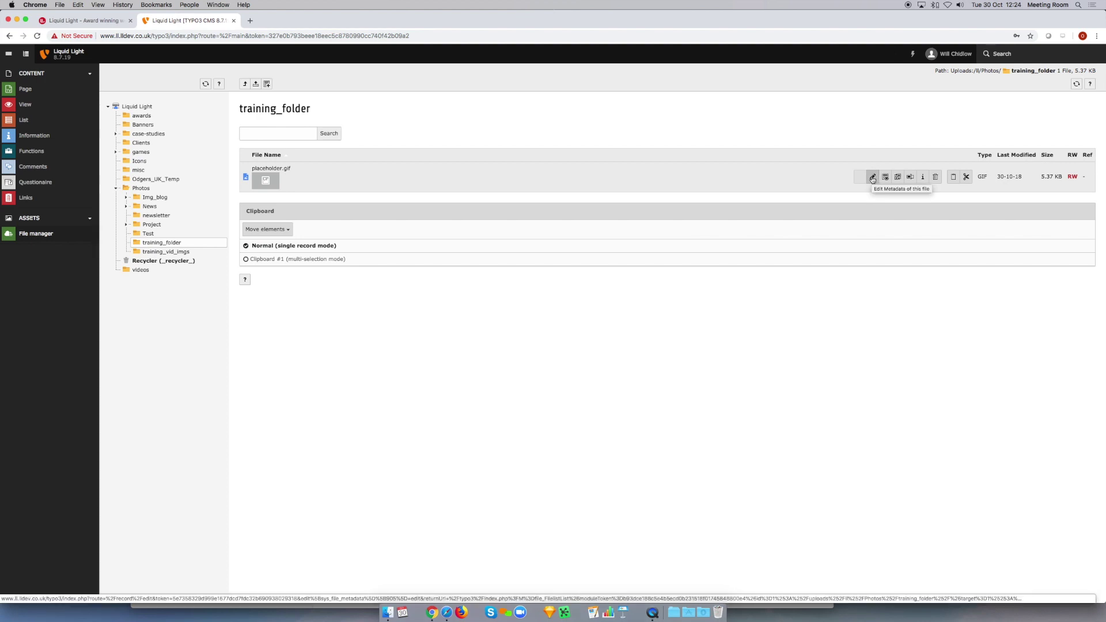
click(872, 176)
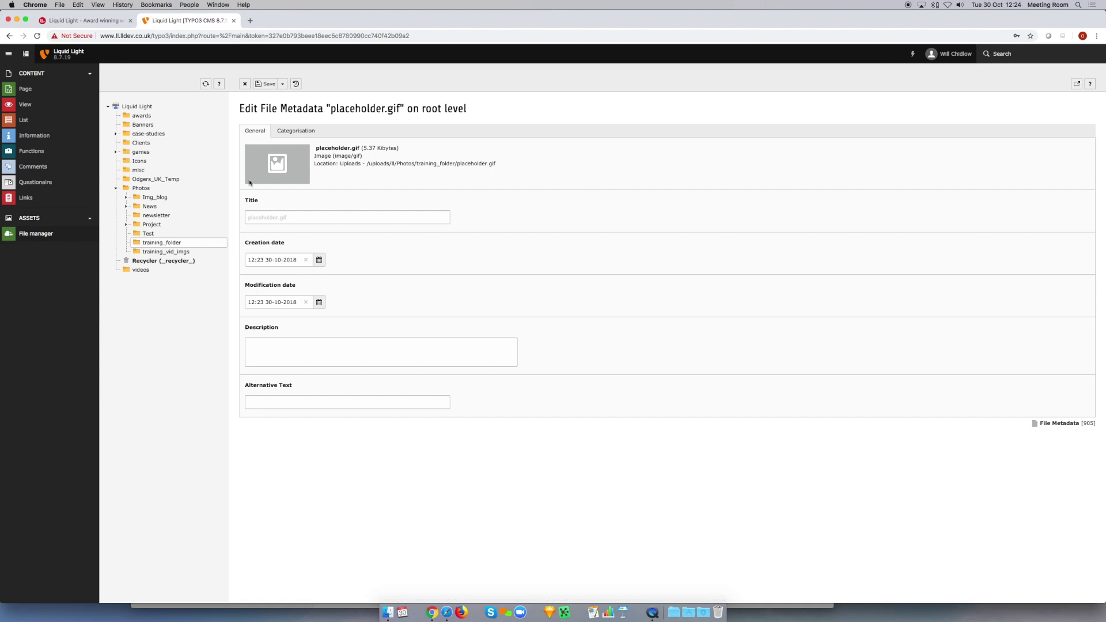
Step: Set placeholder.gif's Alternative Text to 'This is a placeholder image' and save
click(310, 217)
click(354, 219)
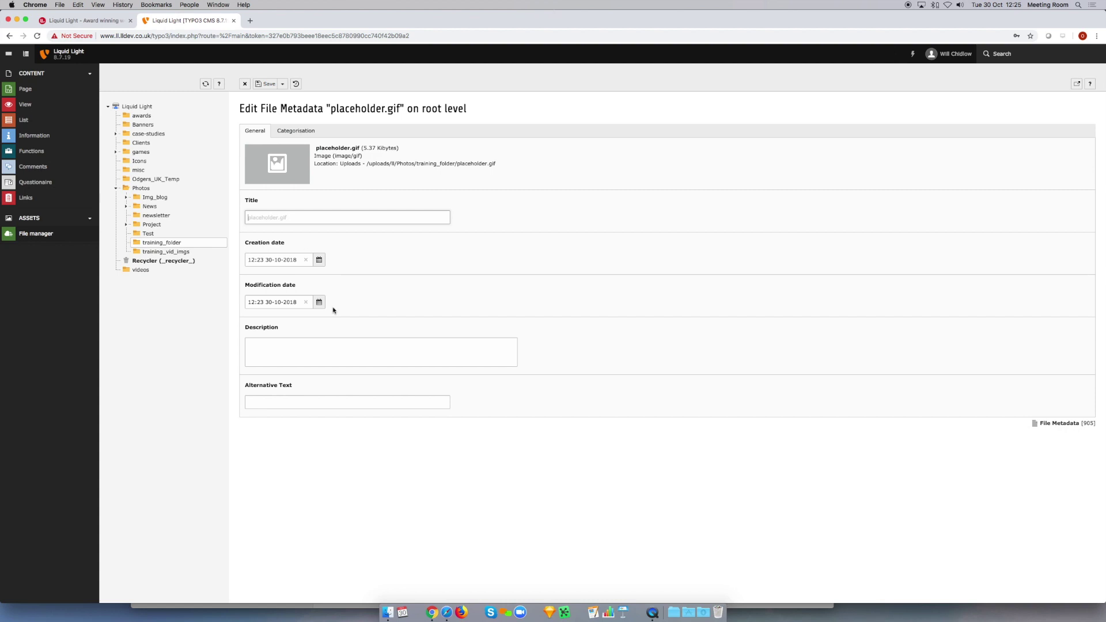
click(352, 345)
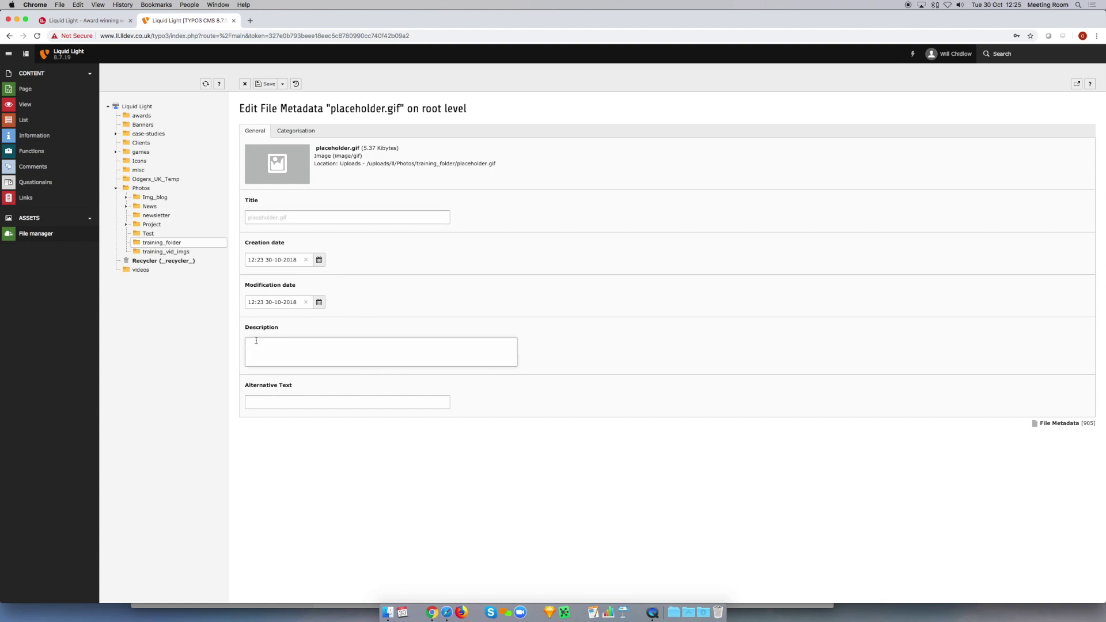
click(343, 402)
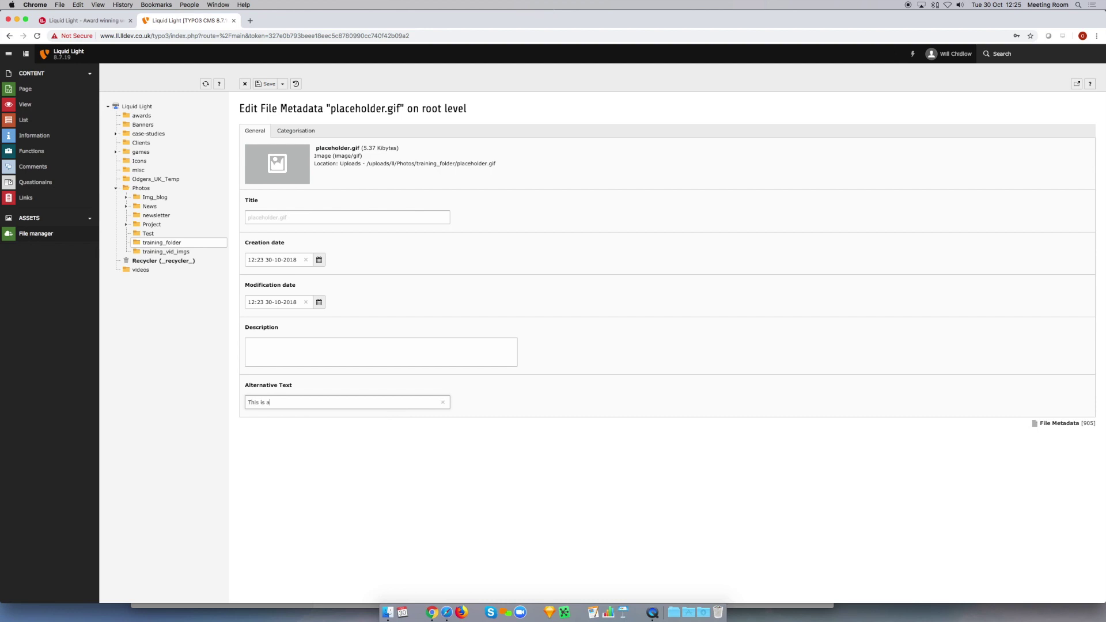
text(aceholder image)
click(283, 83)
Step: Save and close placeholder.gif's metadata form to return to the file listing
click(285, 98)
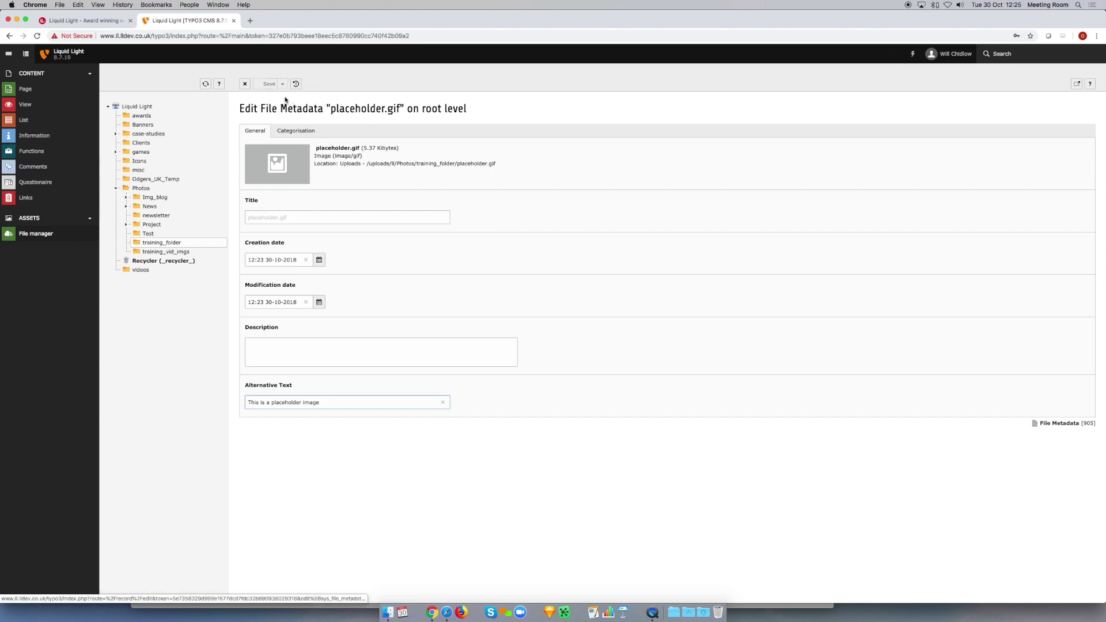